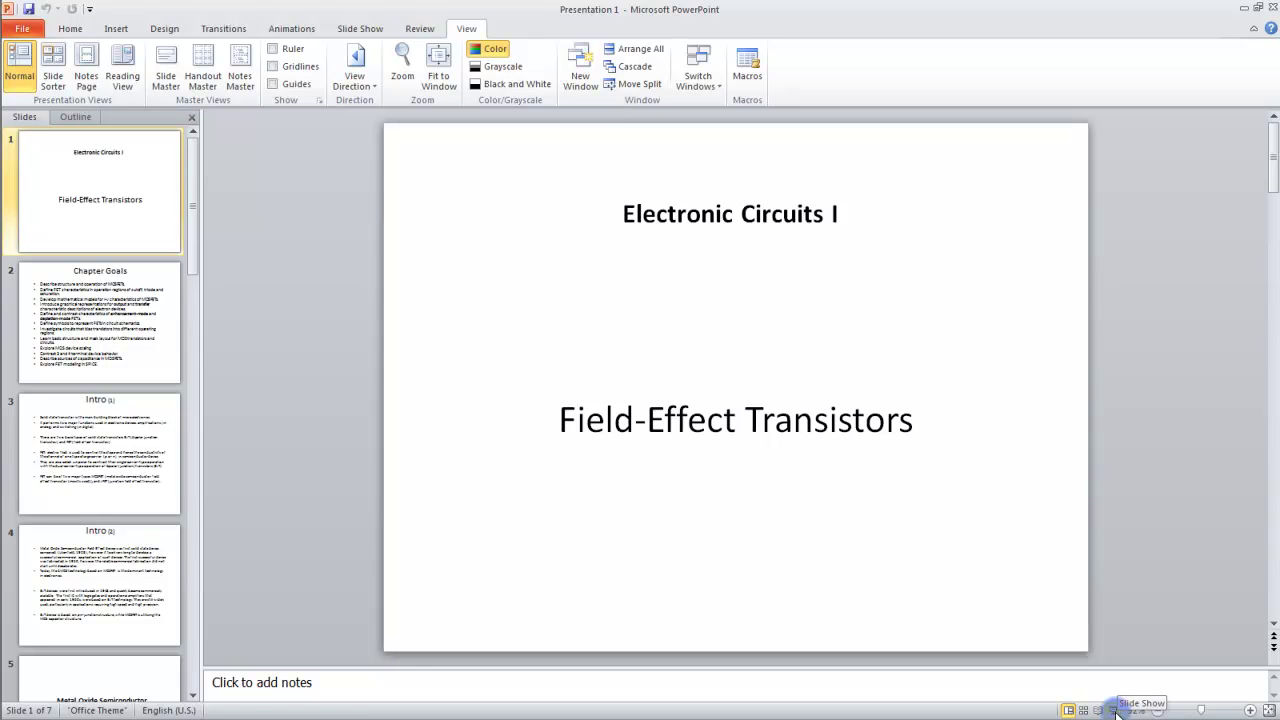
Start the slide show and advance past Chapter Goals and Intro (1) to the Intro (2) slide.
click(1116, 710)
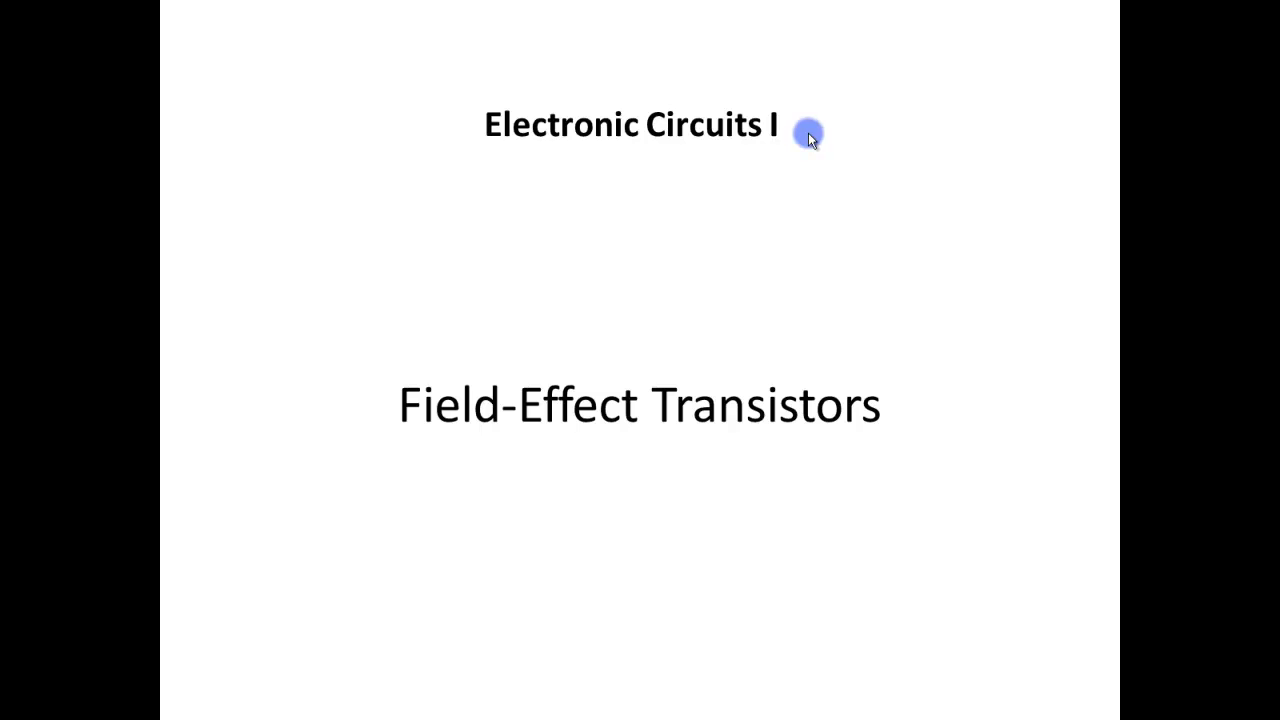
click(891, 86)
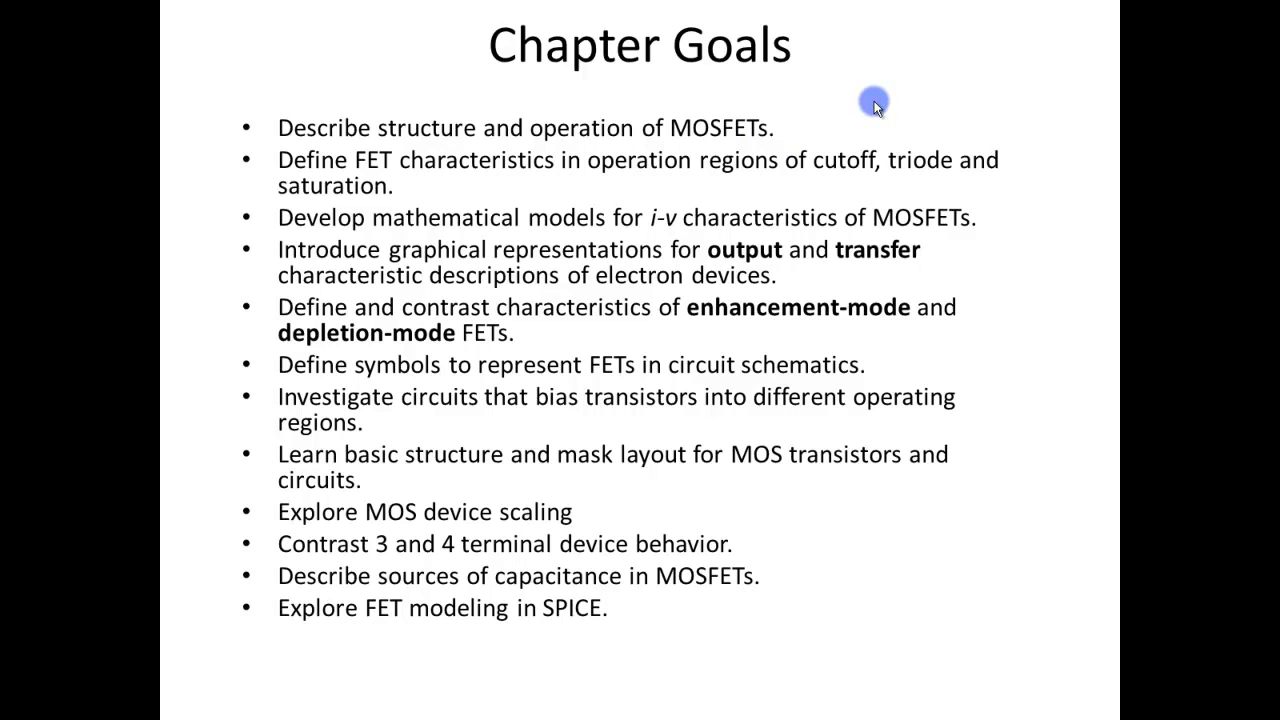
click(873, 103)
click(873, 103)
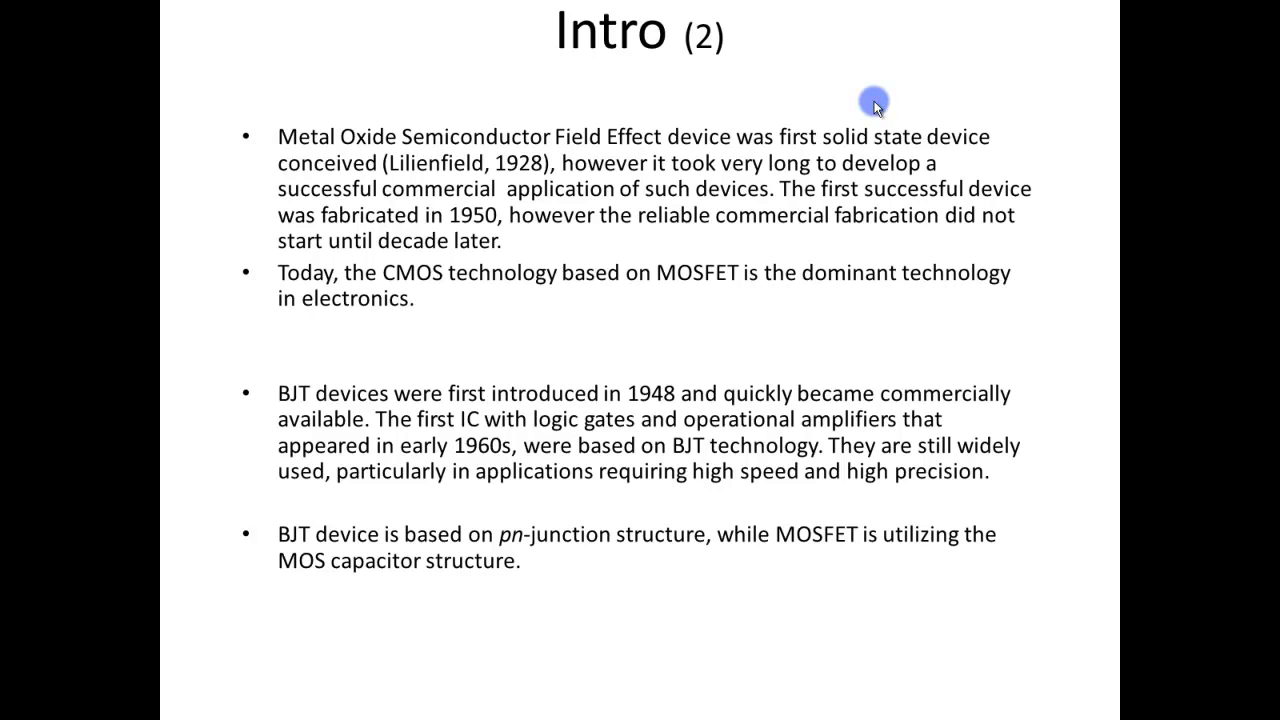
Black out the show with B, then bring the Intro (2) slide back.
key(b)
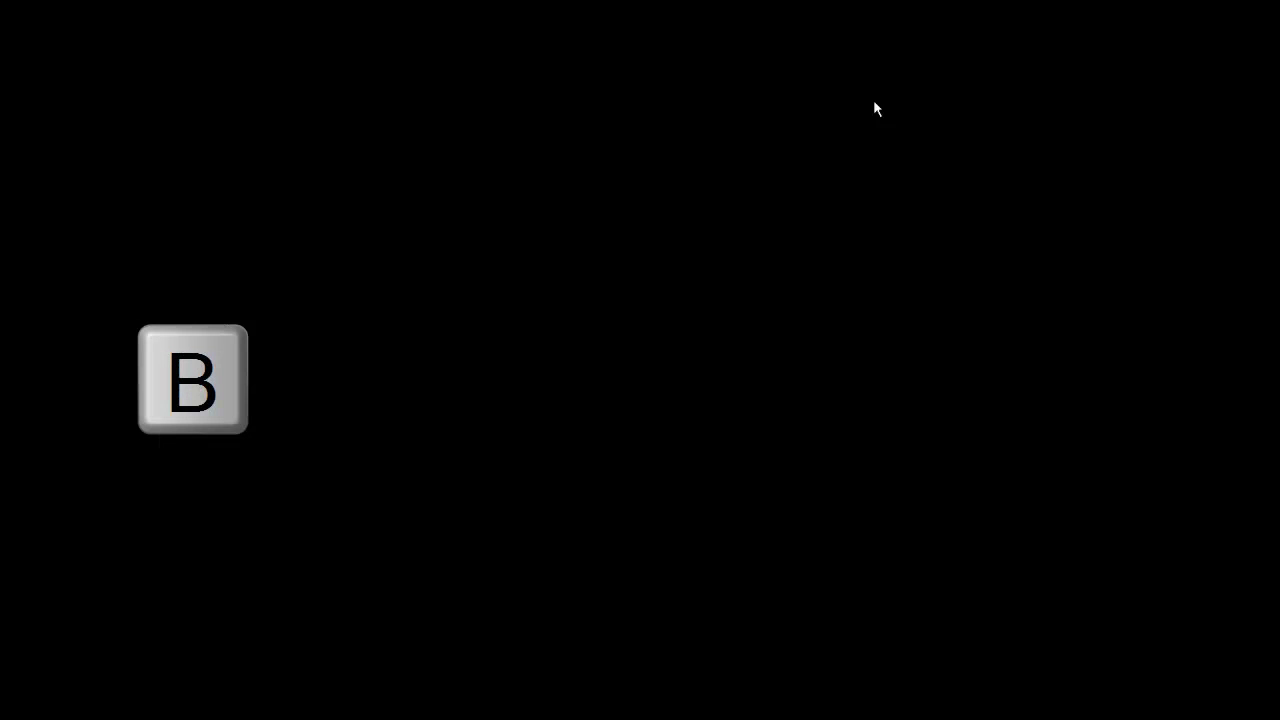
click(874, 102)
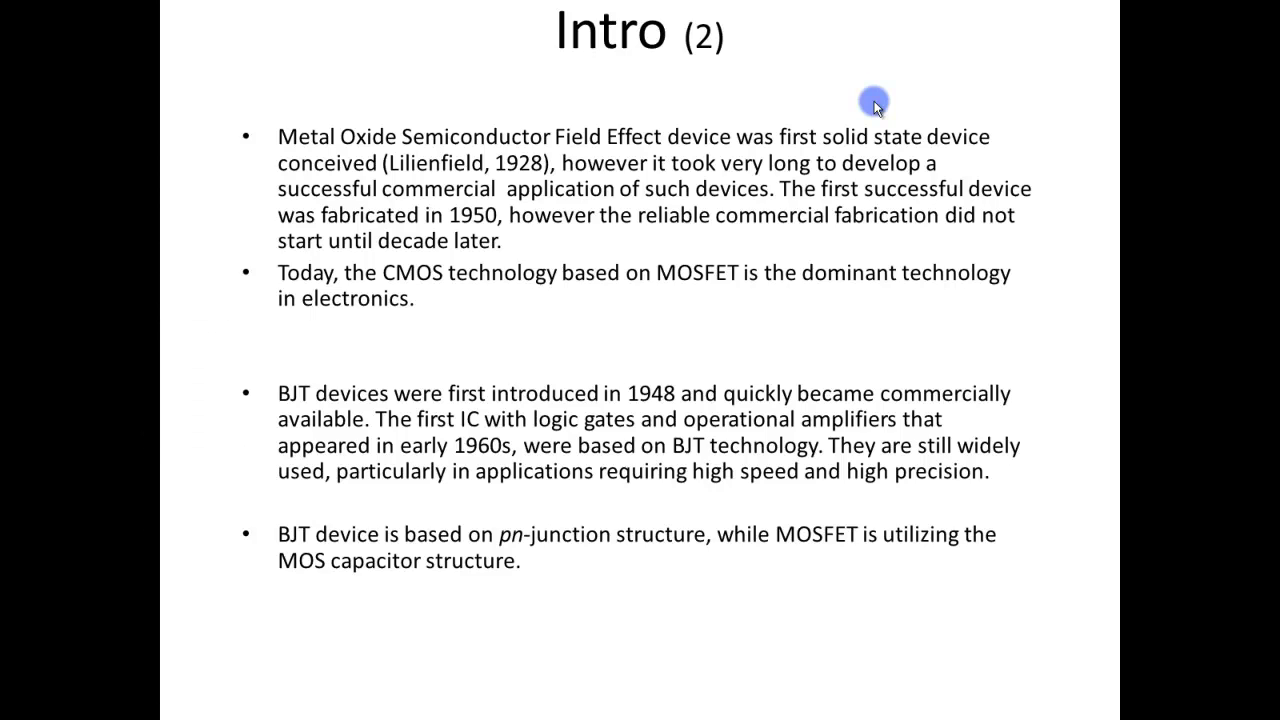
click(874, 102)
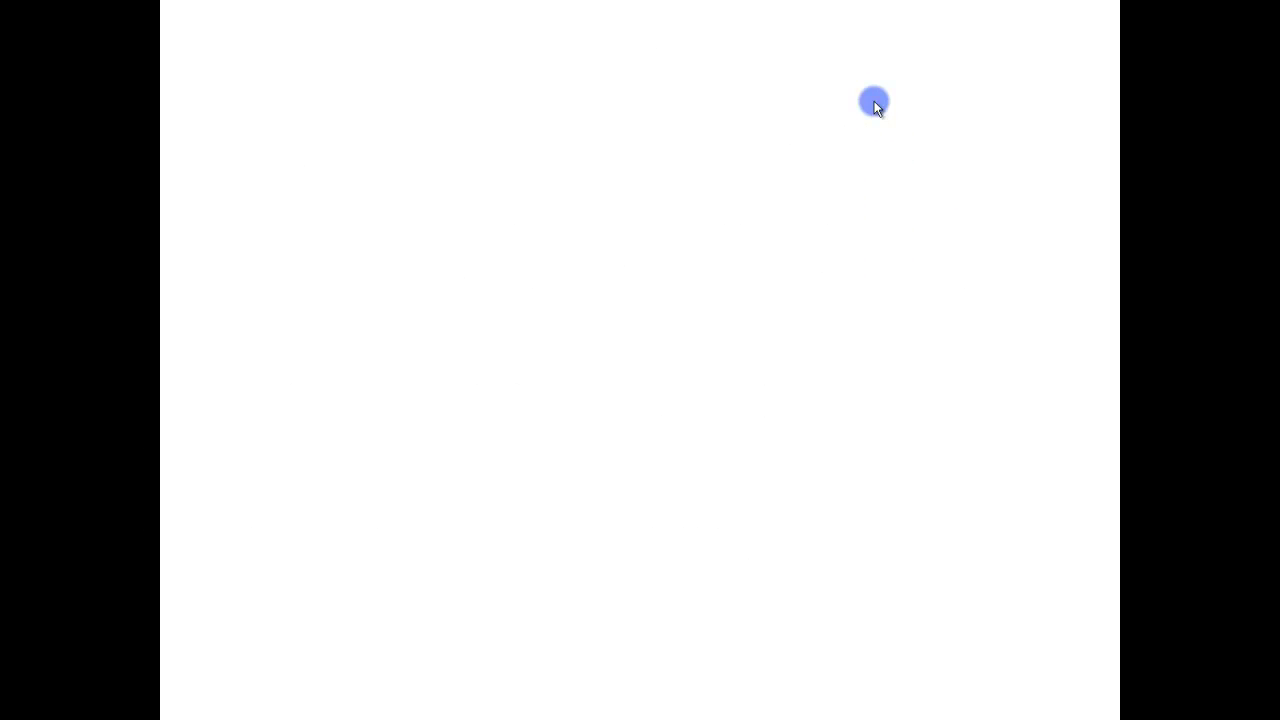
White out the show with W, restore it, then advance past the MOSFET title to MOS Capacitor Structure.
key(w)
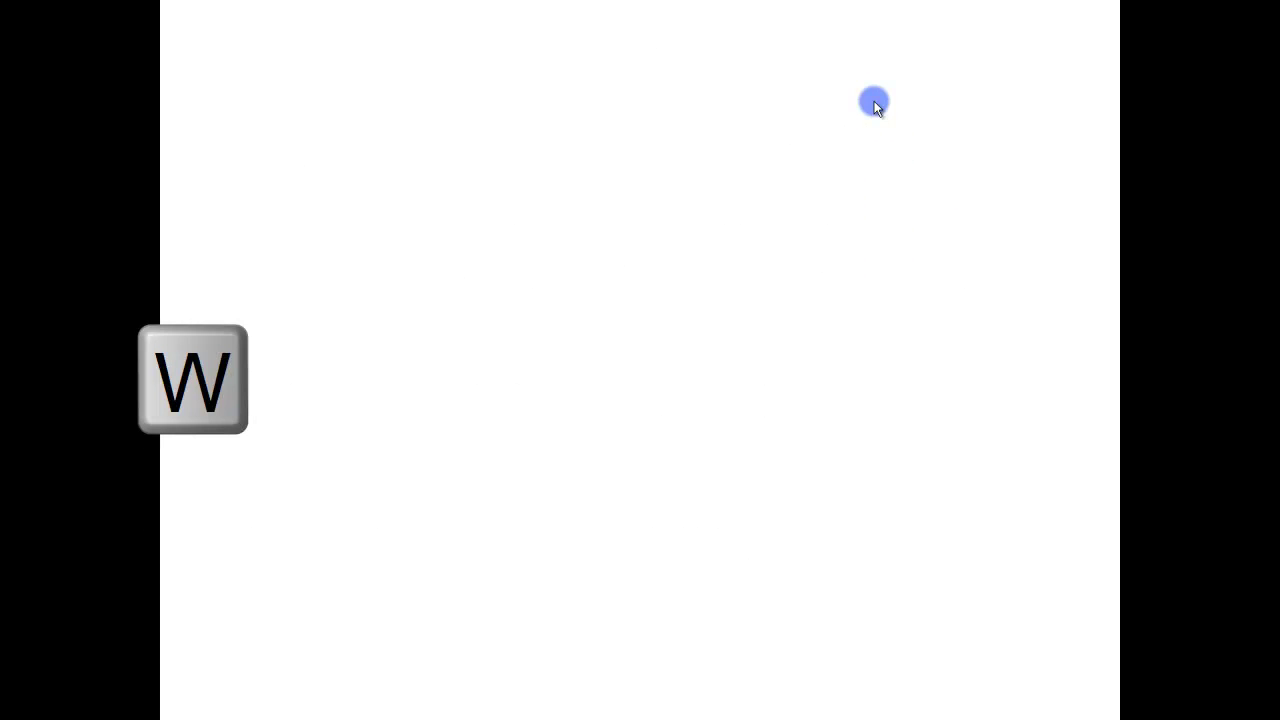
key(w)
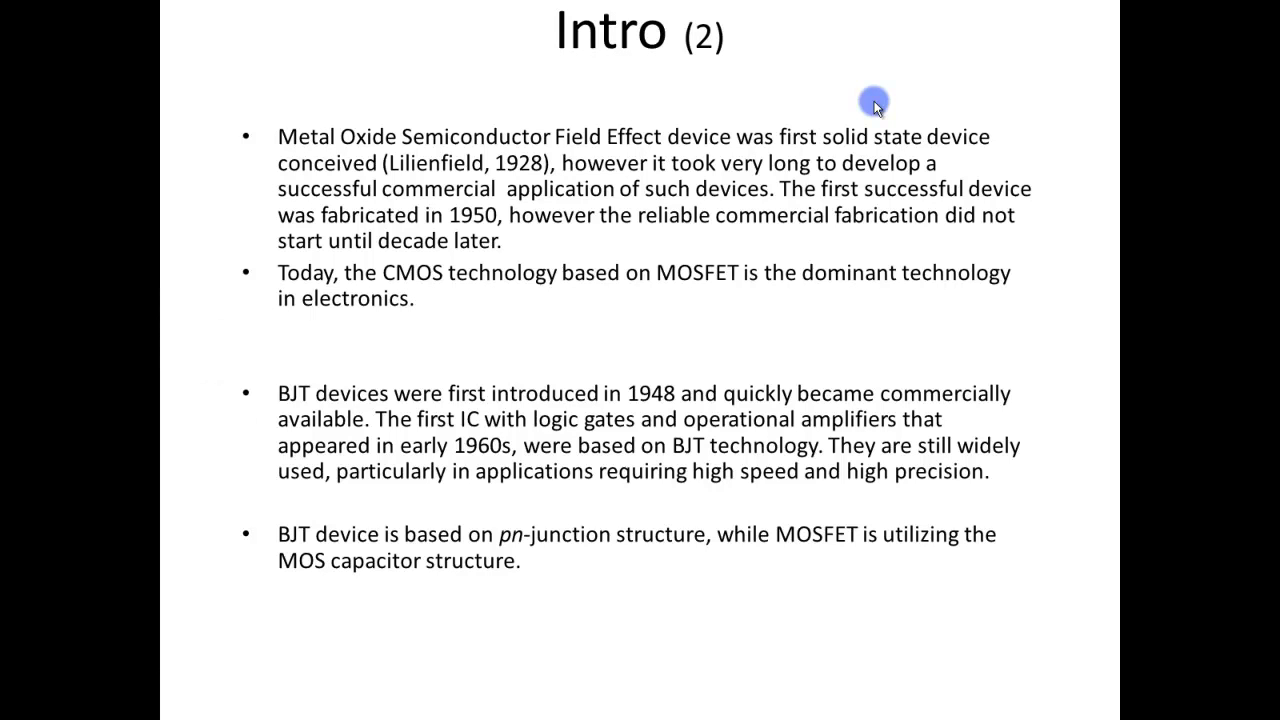
click(874, 102)
click(874, 102)
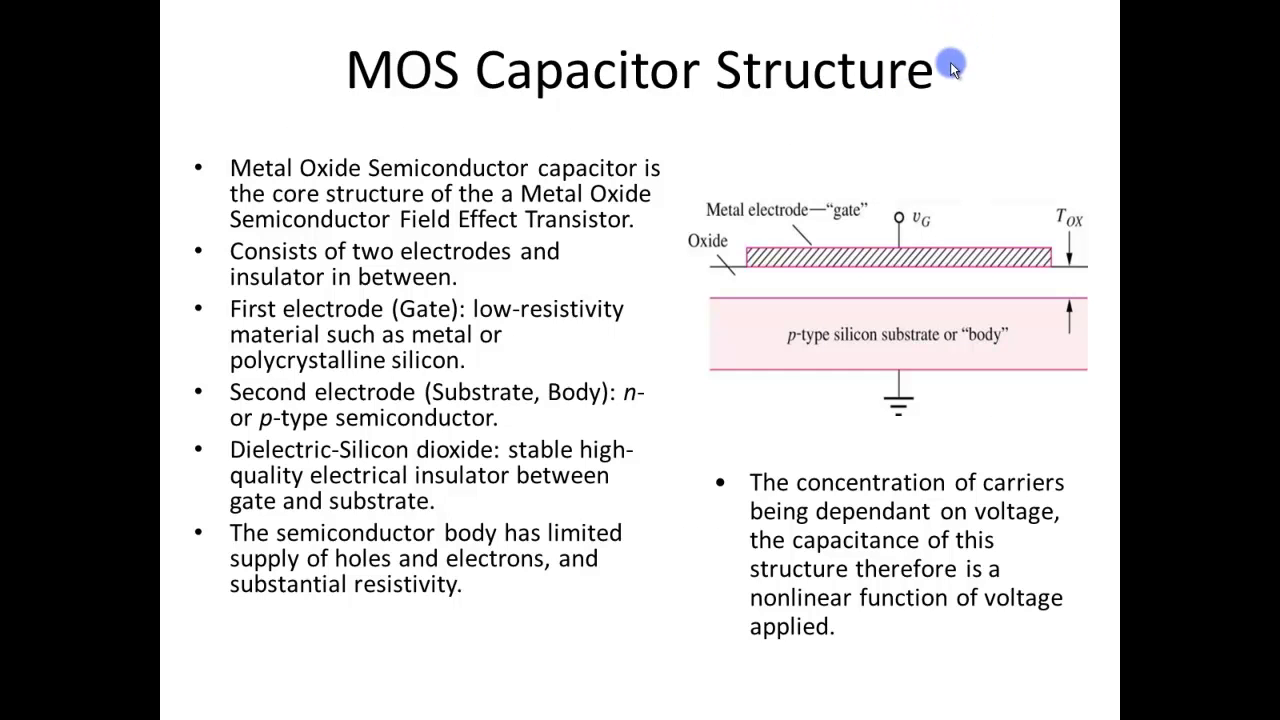
Use Go to Slide to jump back to slide 3, Intro (1).
right_click(869, 47)
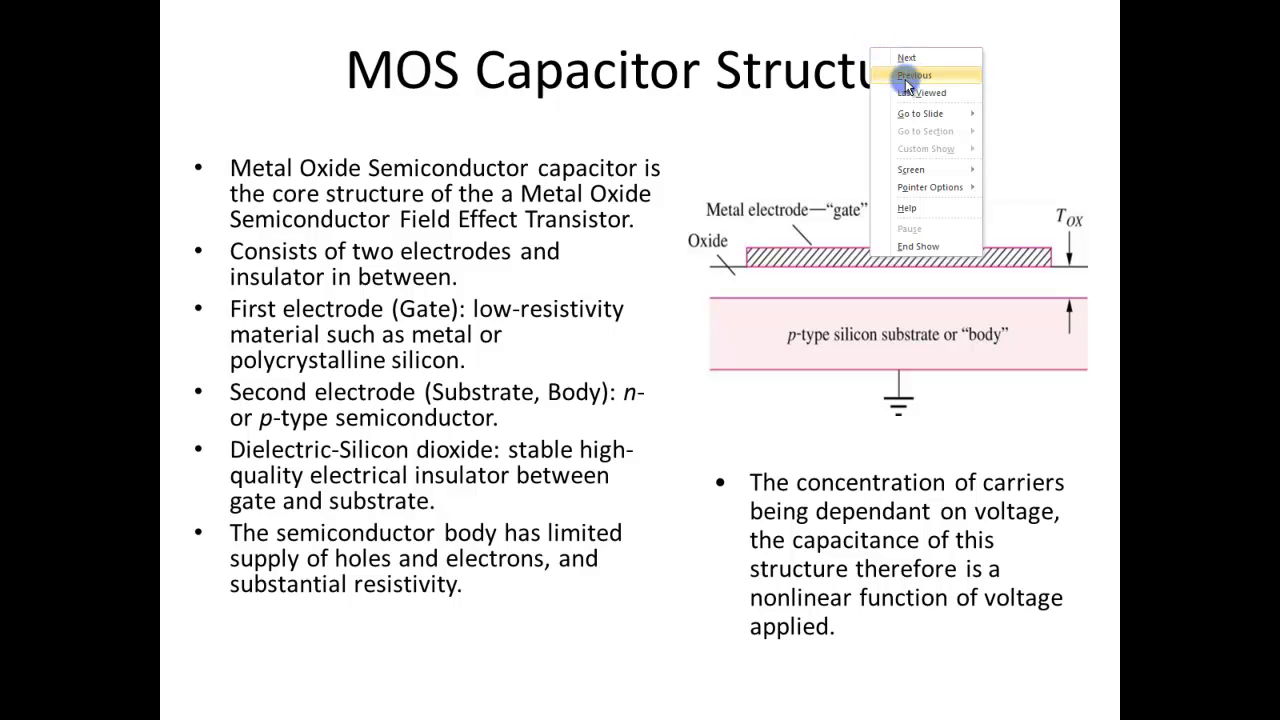
mouse_move(918, 118)
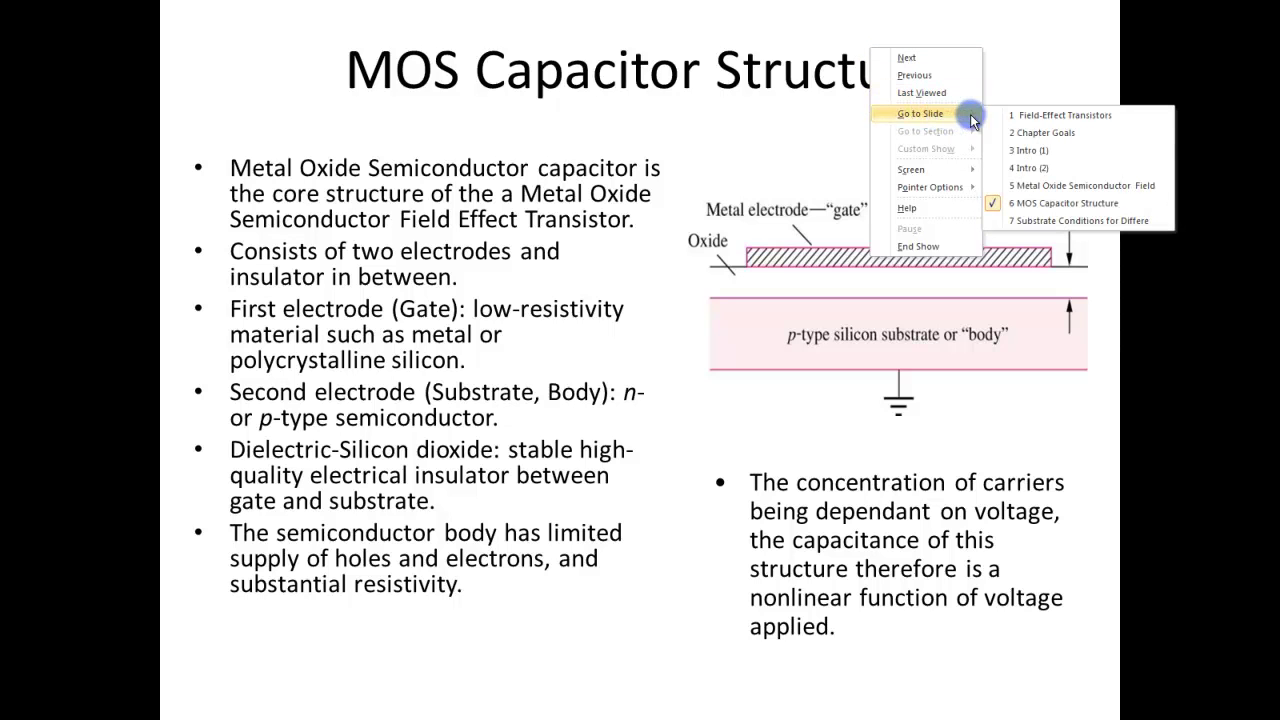
click(1036, 150)
Bring up the Screen and Pointer Options submenus from the slide-show menu.
right_click(812, 187)
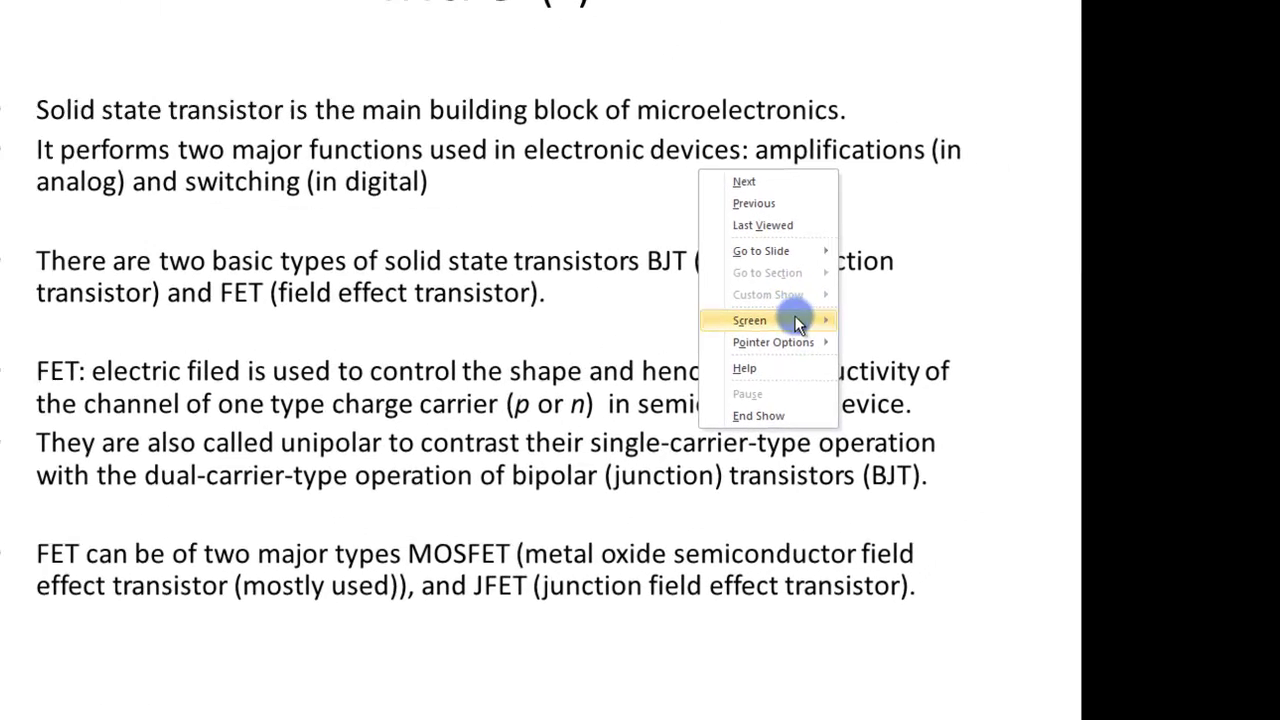
mouse_move(891, 306)
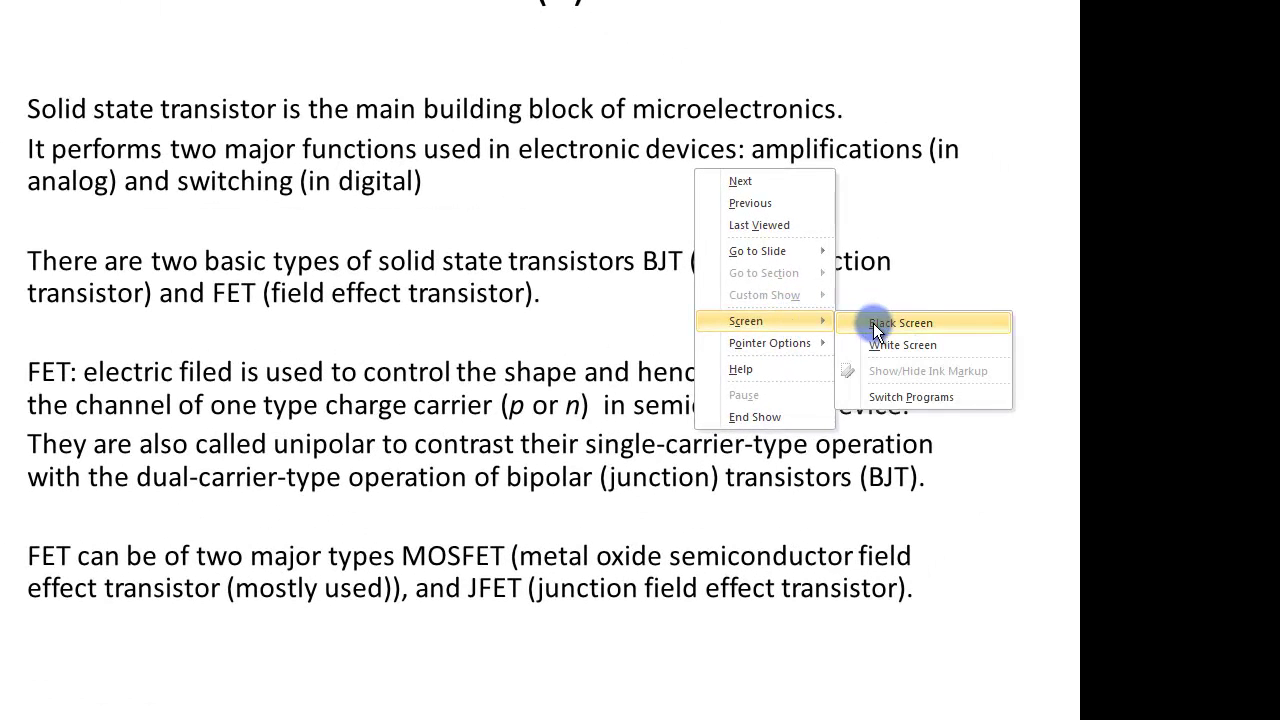
mouse_move(810, 358)
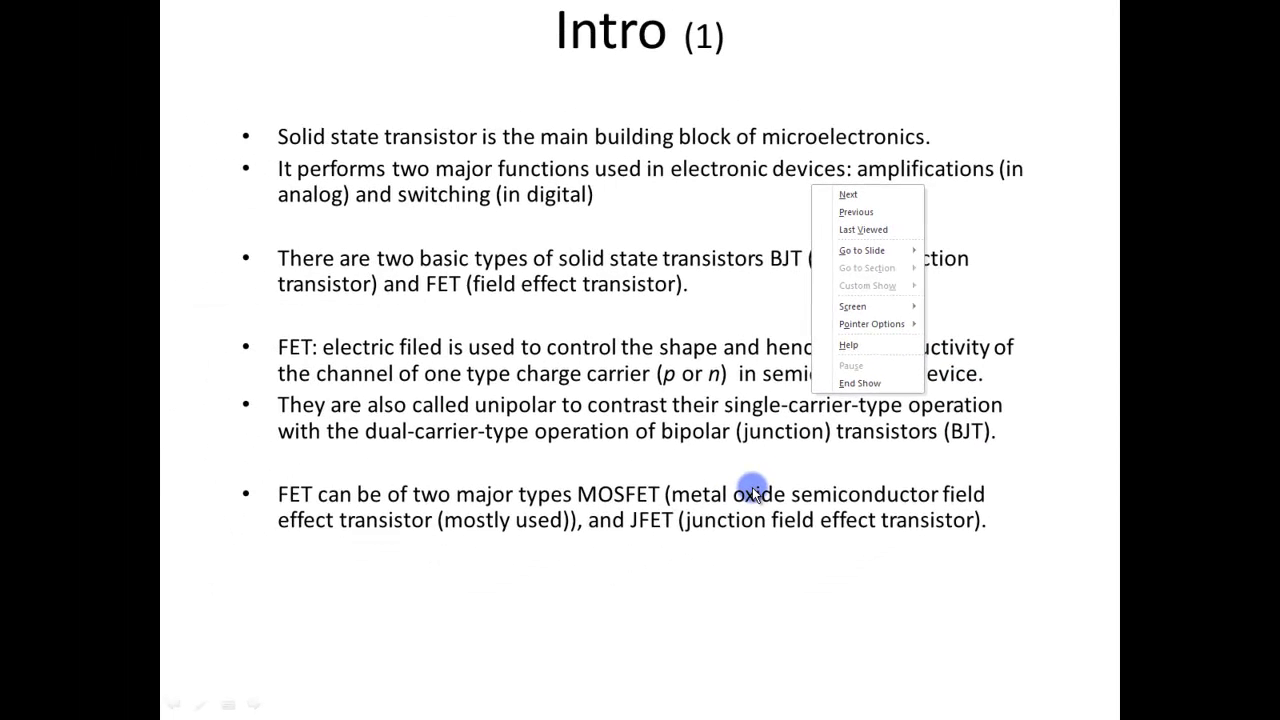
Dismiss the menu and advance from Intro (1) to the MOS Capacitor Structure slide.
key(Escape)
click(812, 421)
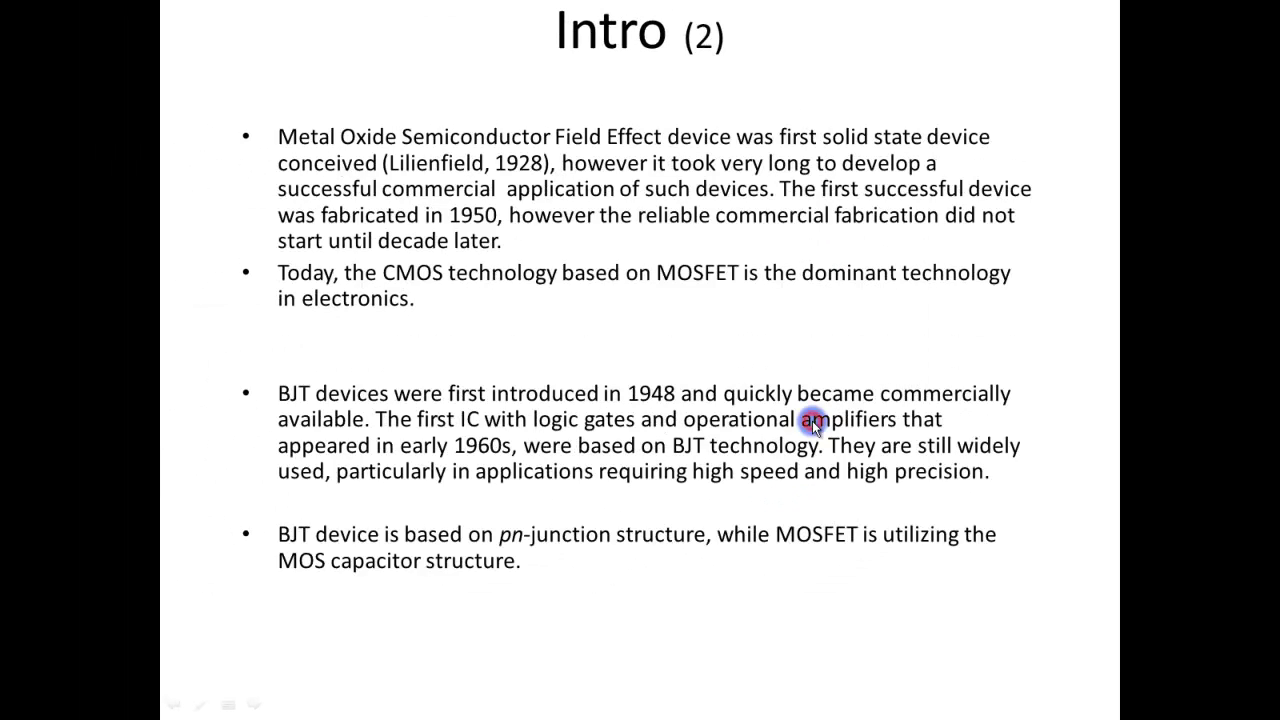
click(812, 420)
click(812, 420)
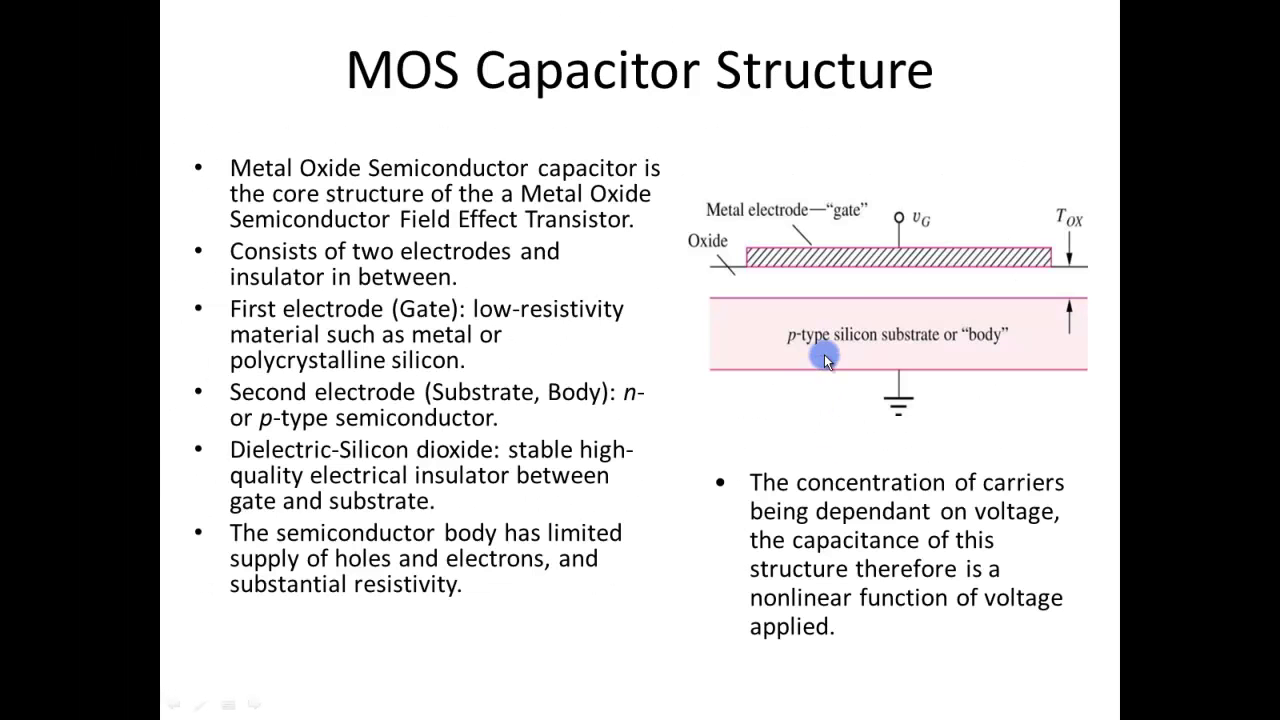
Switch the pointer to the pen and ink a red M above the diagram and a stroke beside vG.
right_click(528, 438)
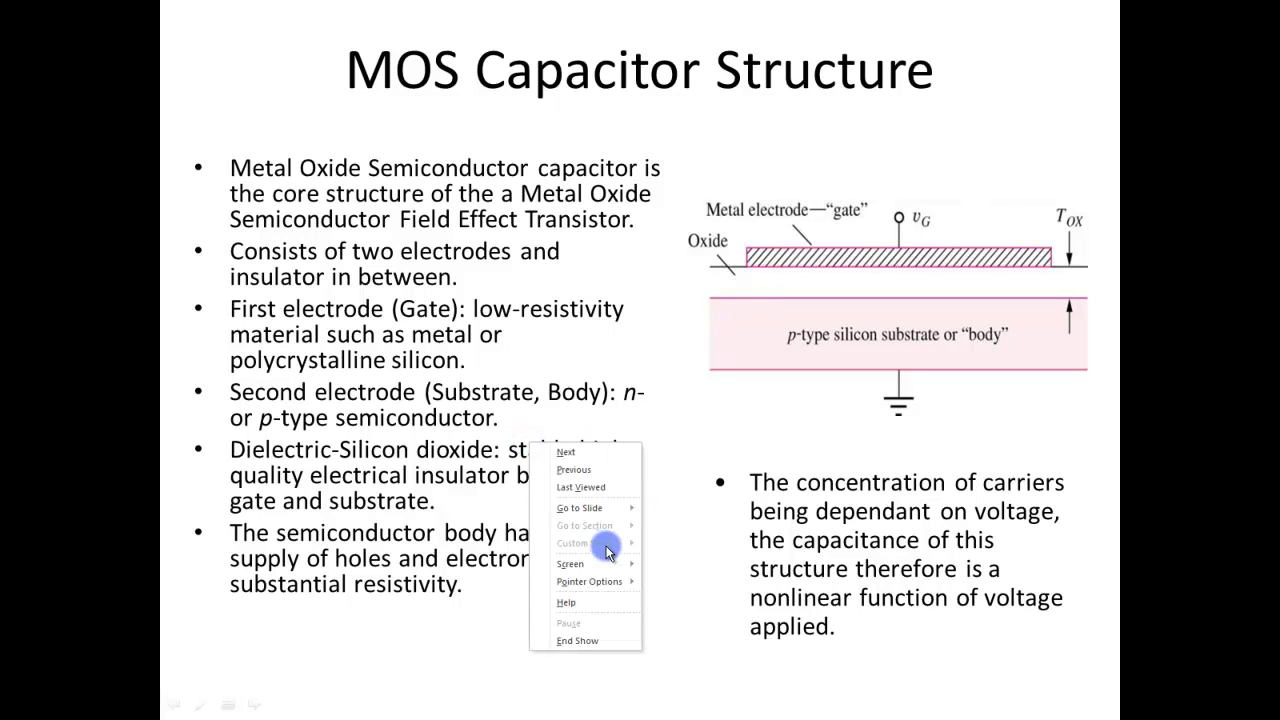
mouse_move(609, 581)
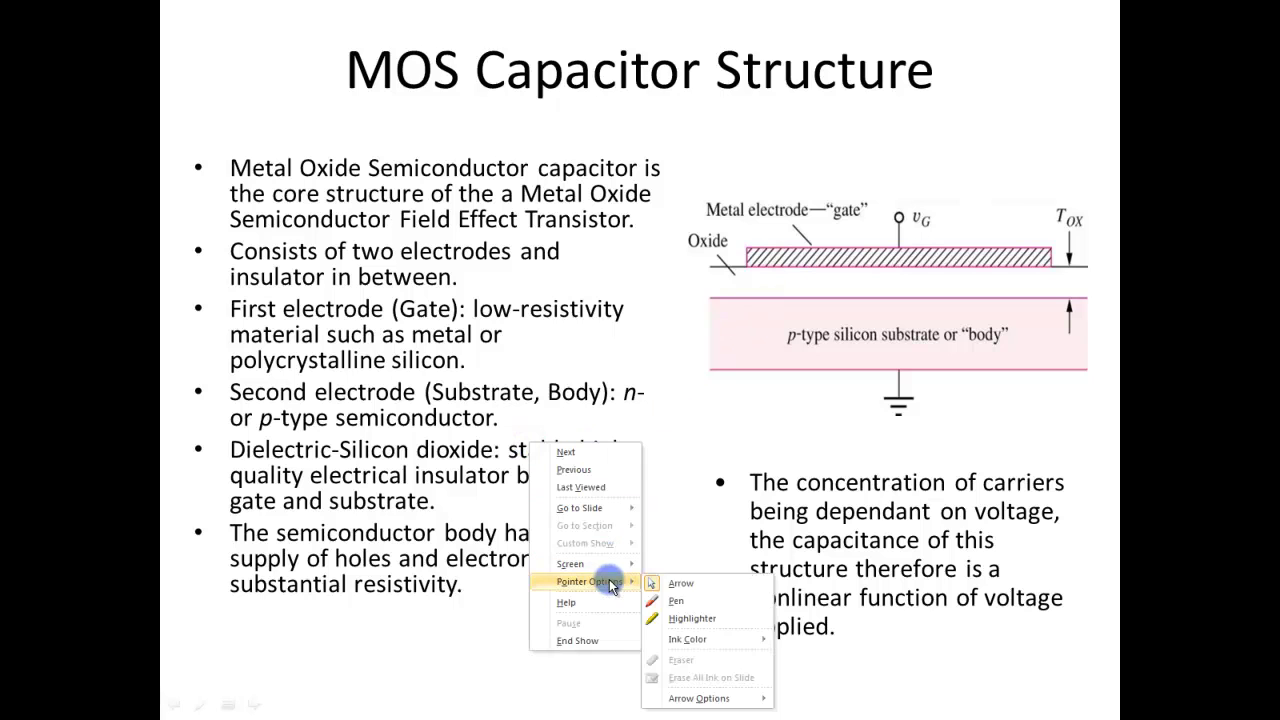
click(679, 599)
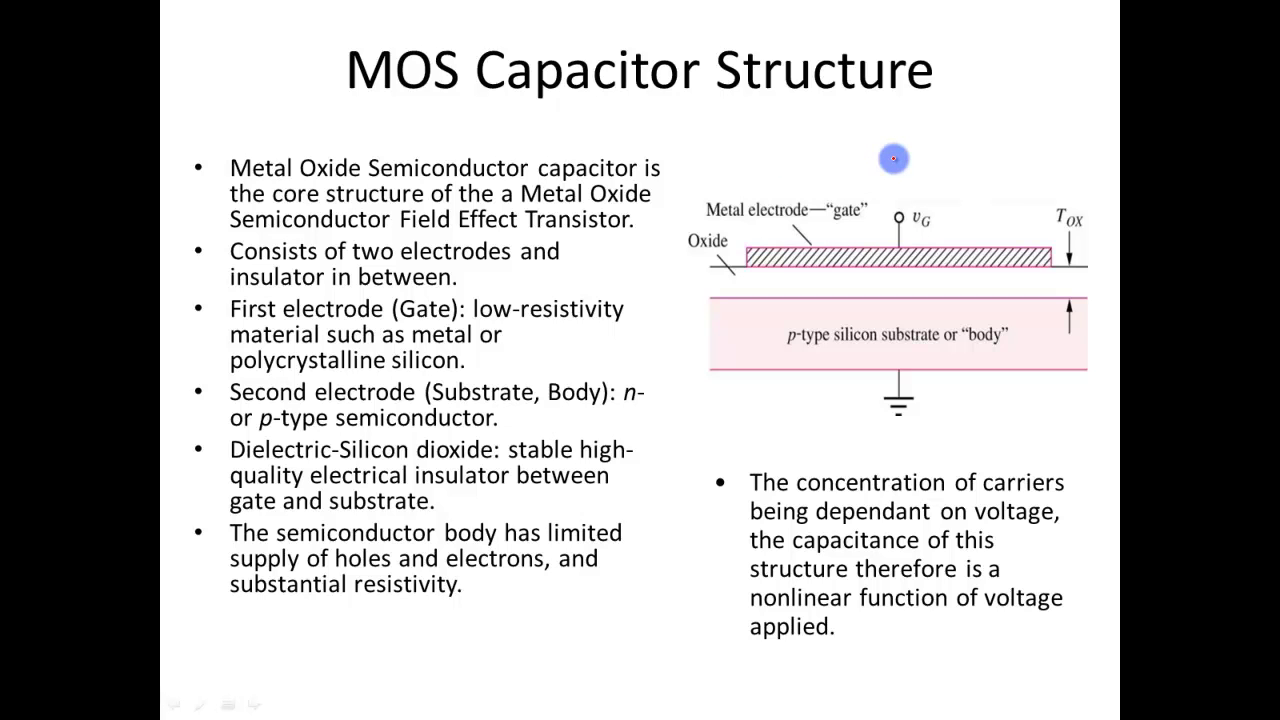
mouse_move(807, 158)
mouse_down()
mouse_move(806, 137)
mouse_move(836, 174)
mouse_up()
mouse_move(955, 157)
mouse_down()
mouse_move(925, 232)
mouse_move(937, 232)
mouse_up()
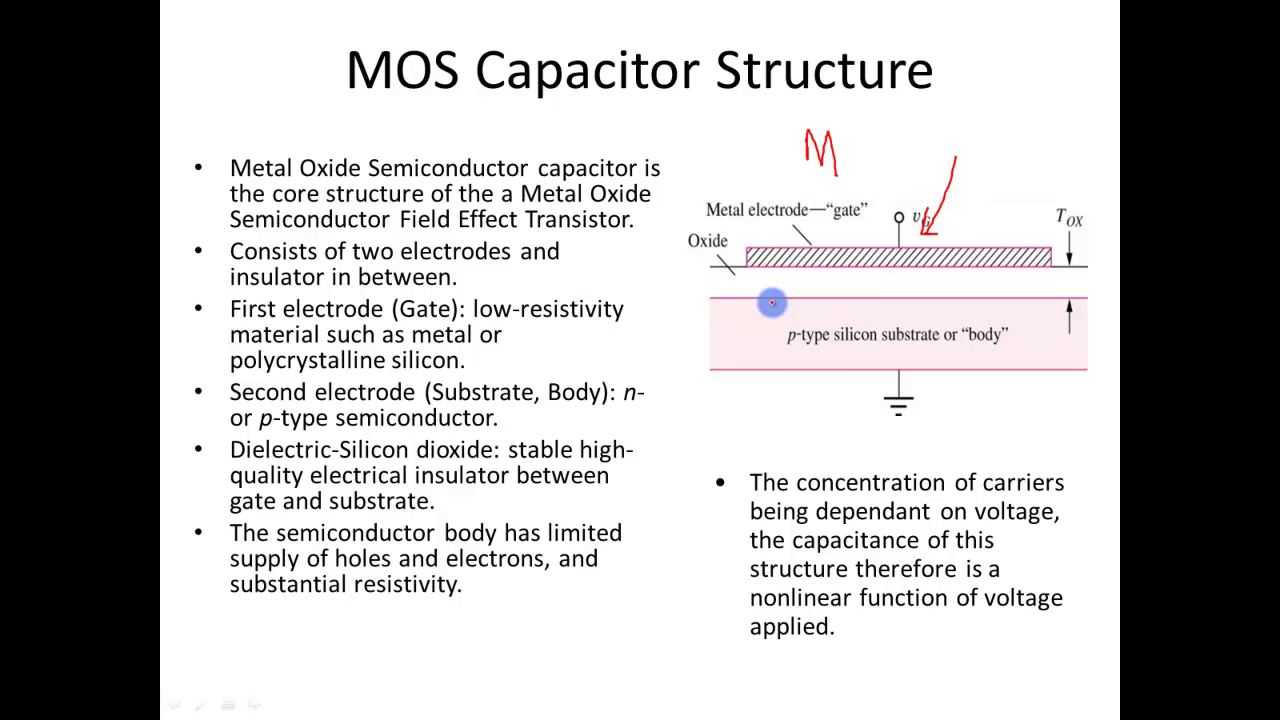
Choose Pointer Options > Erase All Ink on Slide to remove the red annotations.
right_click(772, 302)
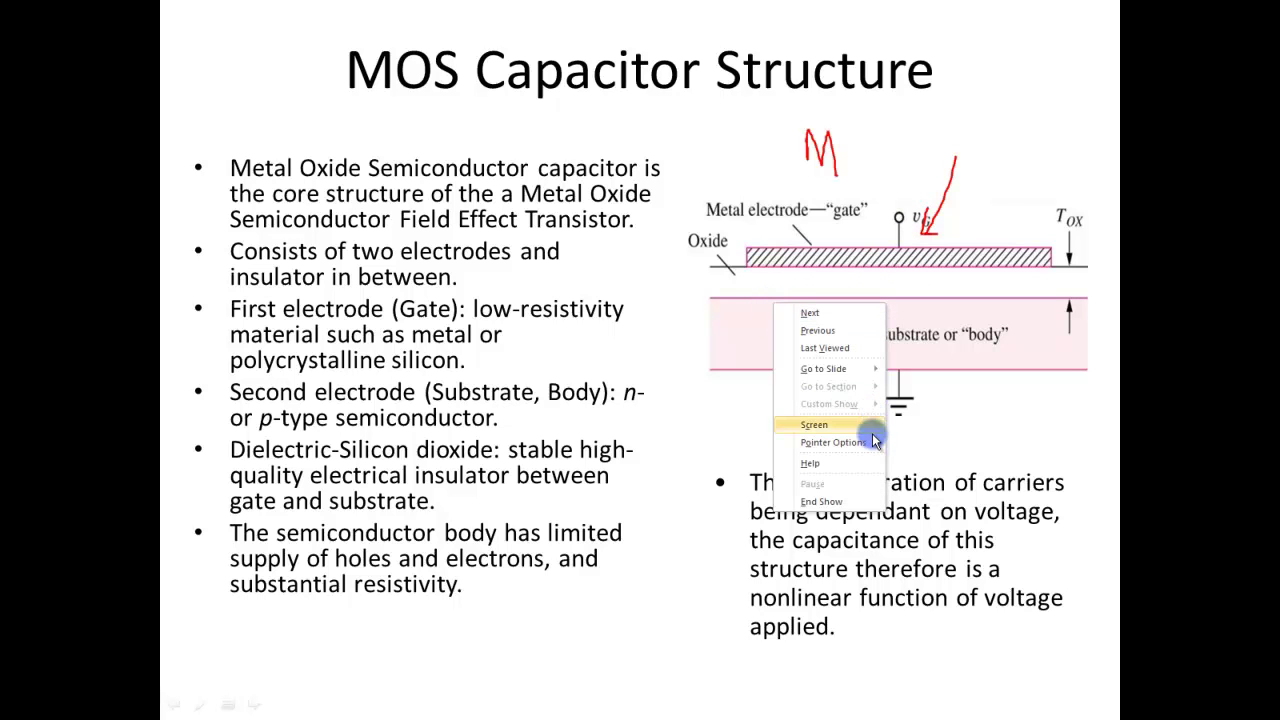
mouse_move(873, 441)
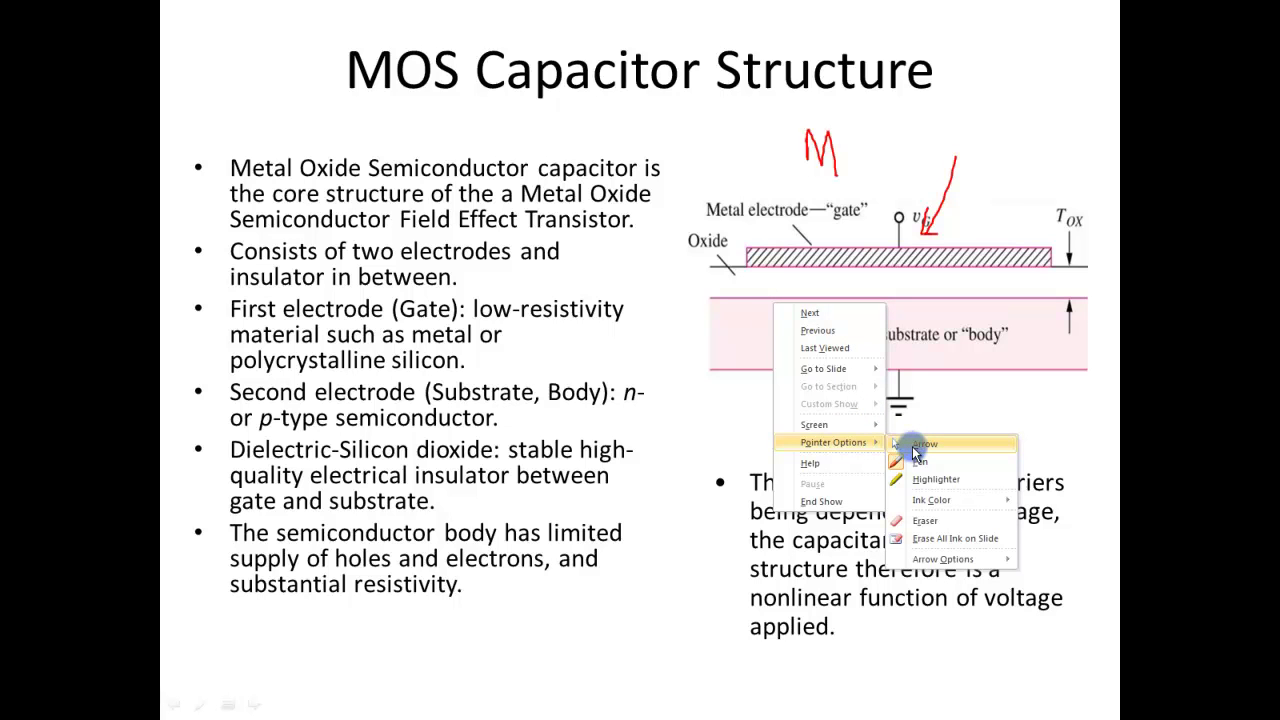
click(937, 541)
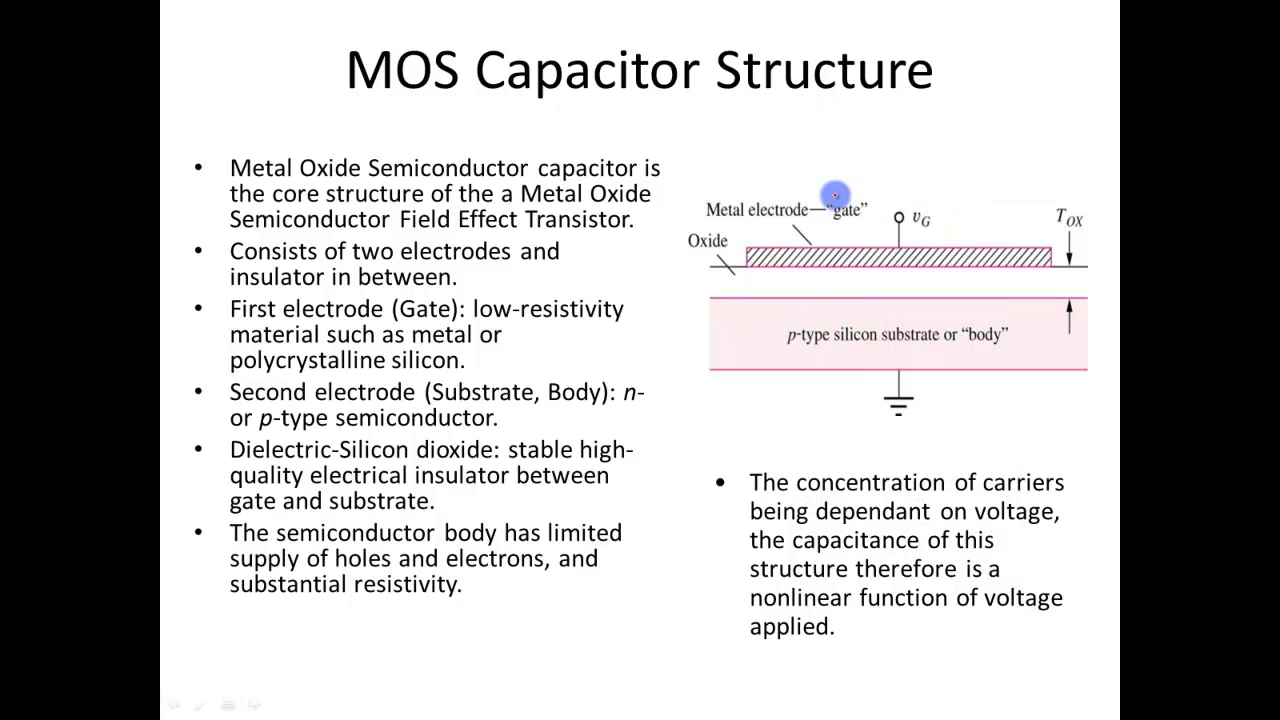
Switch the slide-show pointer from the pen back to the Arrow.
right_click(658, 254)
mouse_move(755, 378)
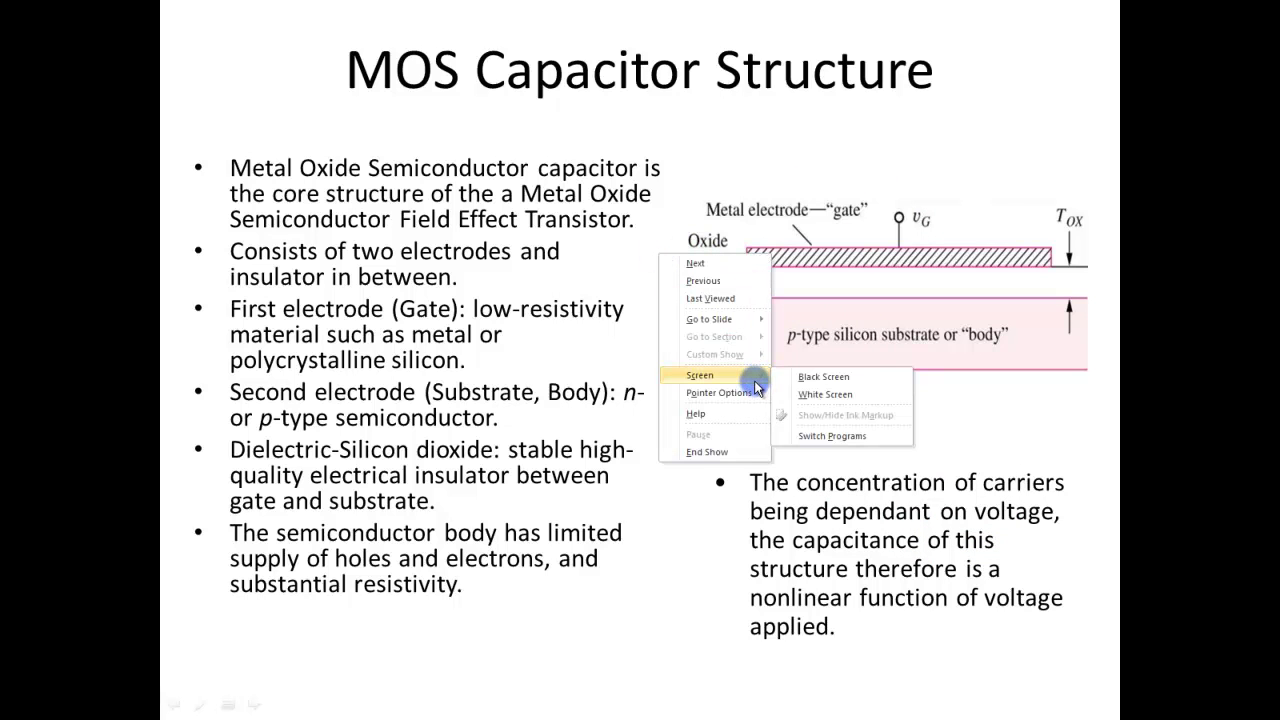
click(789, 397)
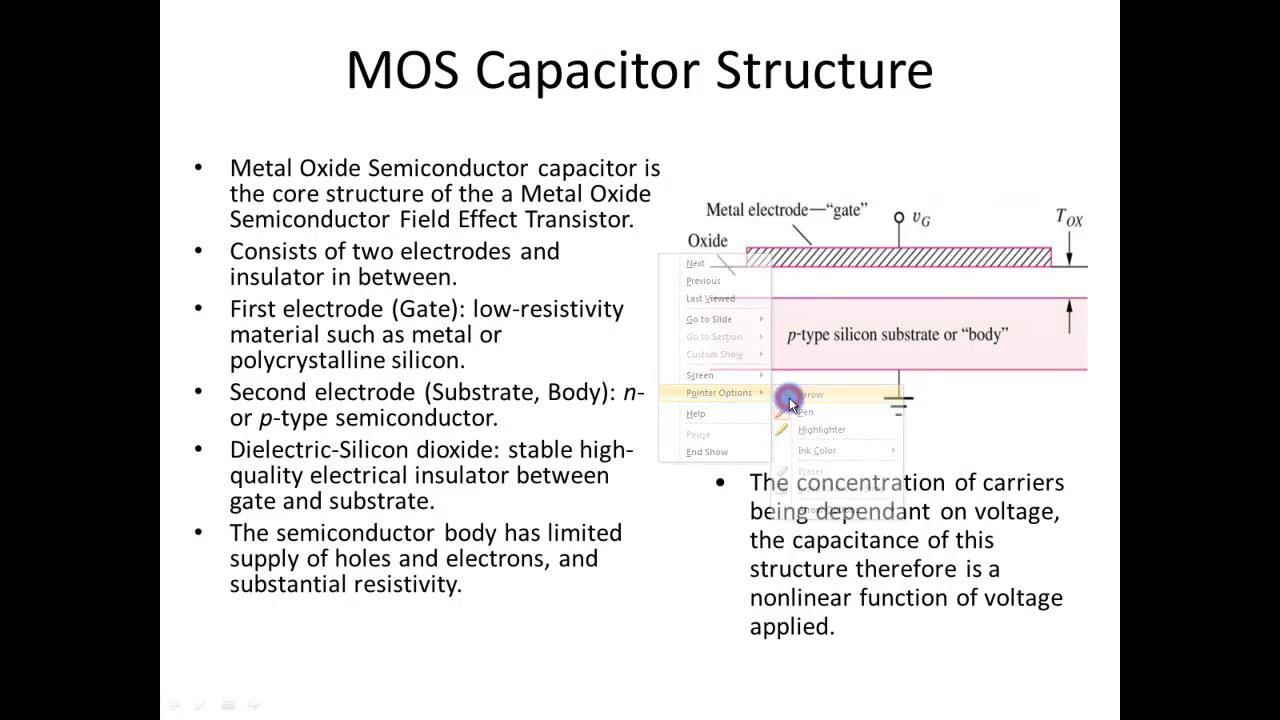
Set Pointer Options > Arrow Options to Hidden.
right_click(656, 393)
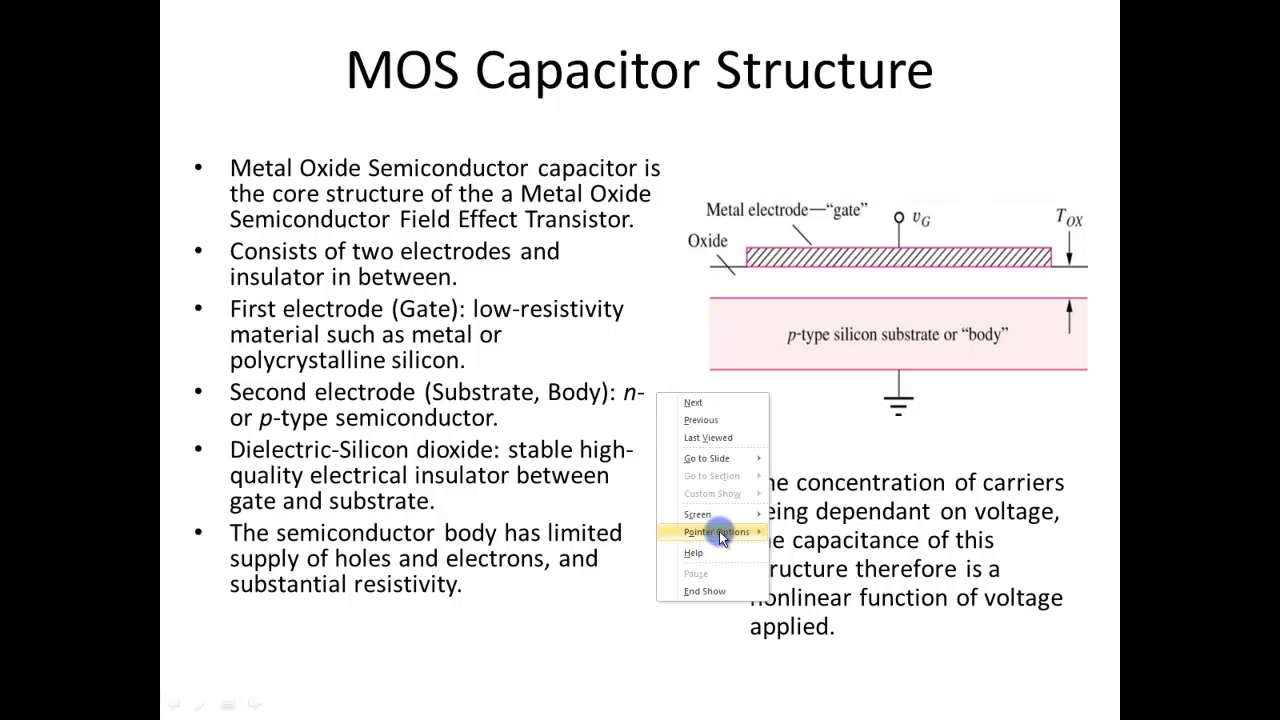
mouse_move(719, 532)
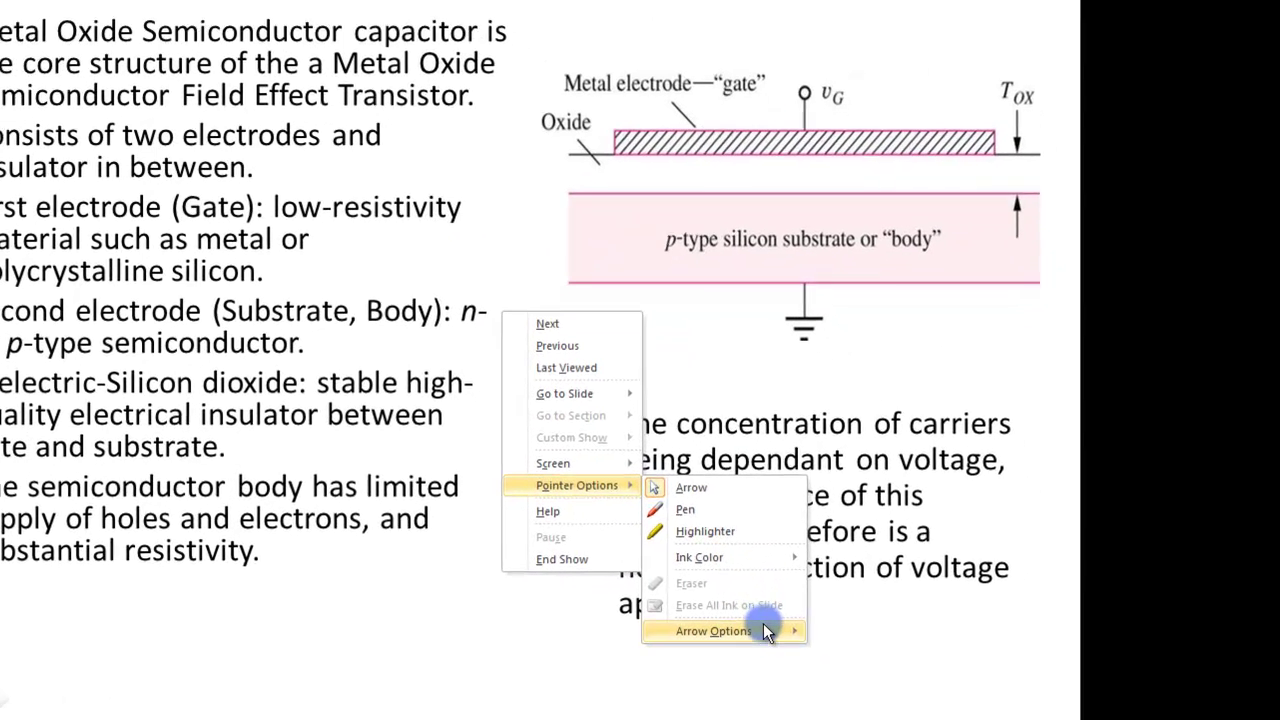
mouse_move(866, 649)
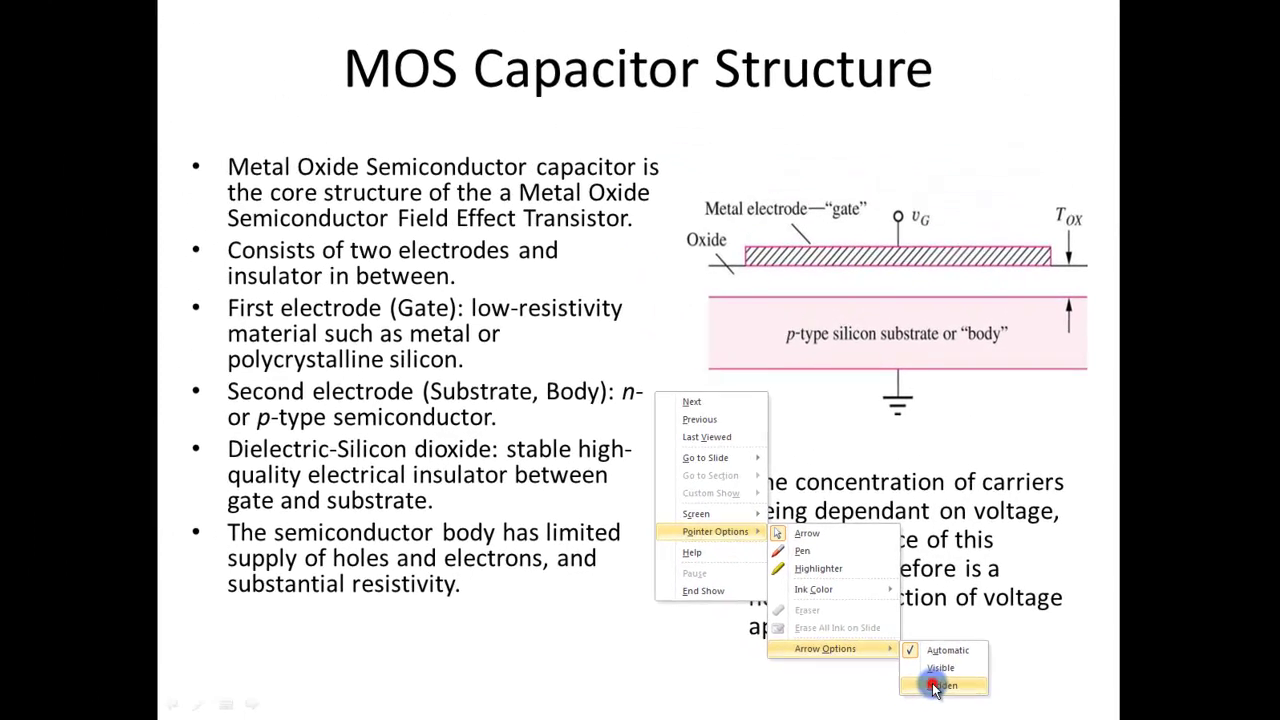
click(848, 678)
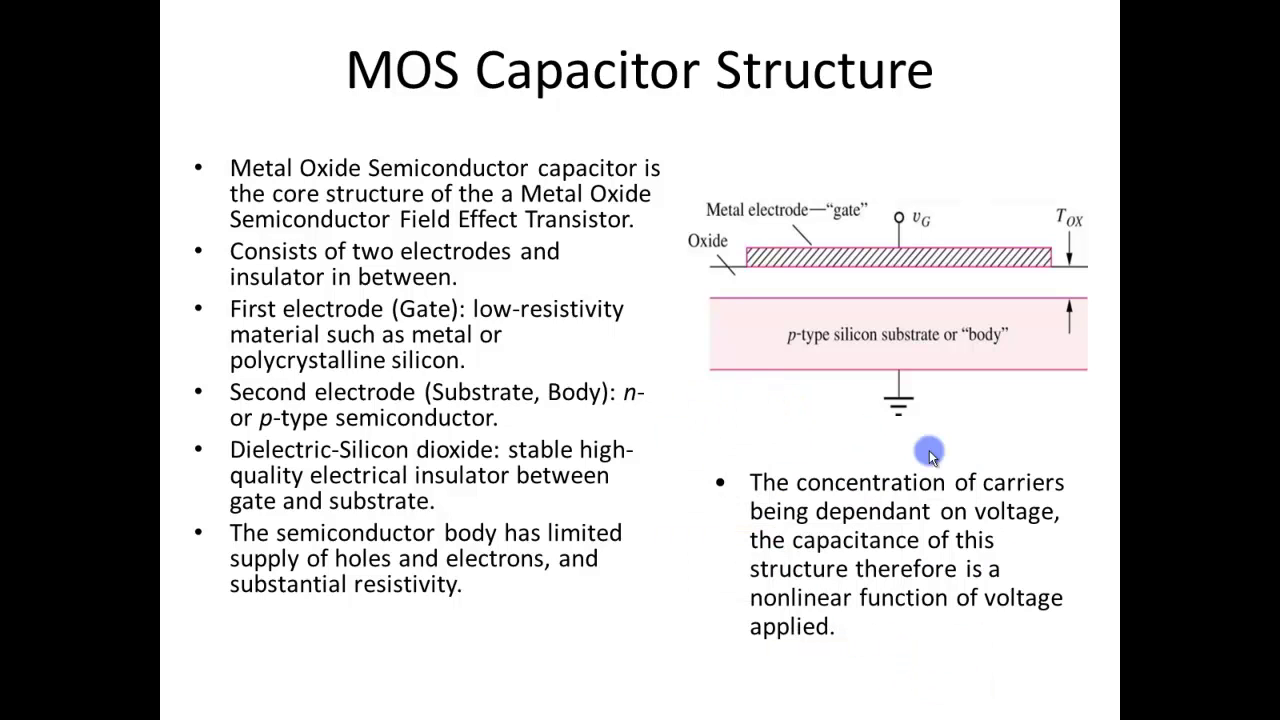
Set Pointer Options > Arrow Options to Visible, re-applying it so the pointer stays shown.
right_click(637, 481)
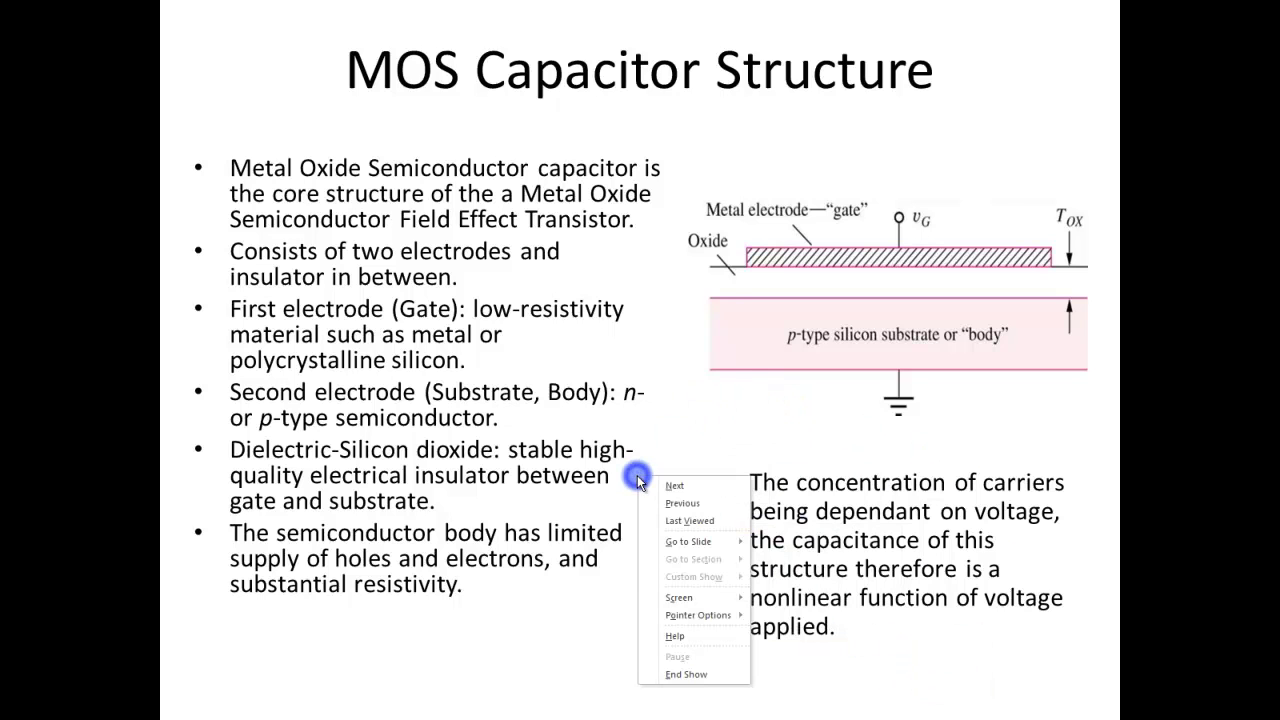
mouse_move(744, 621)
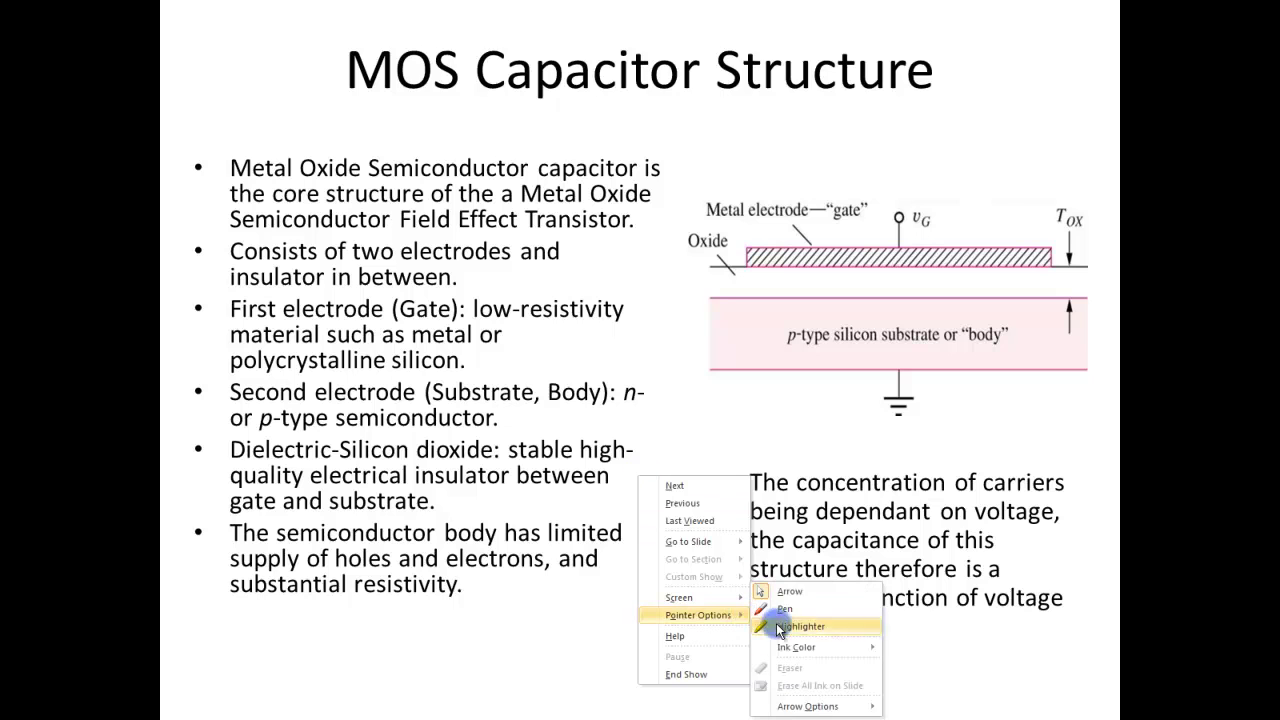
mouse_move(884, 708)
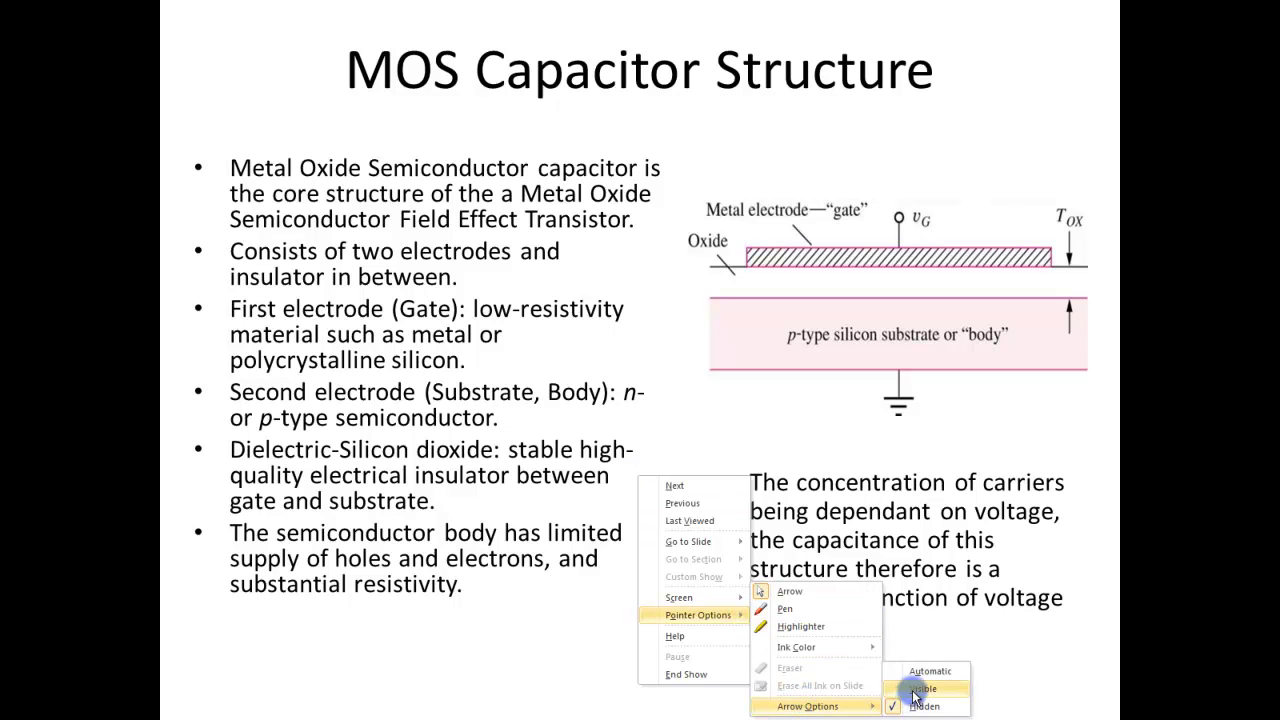
click(920, 689)
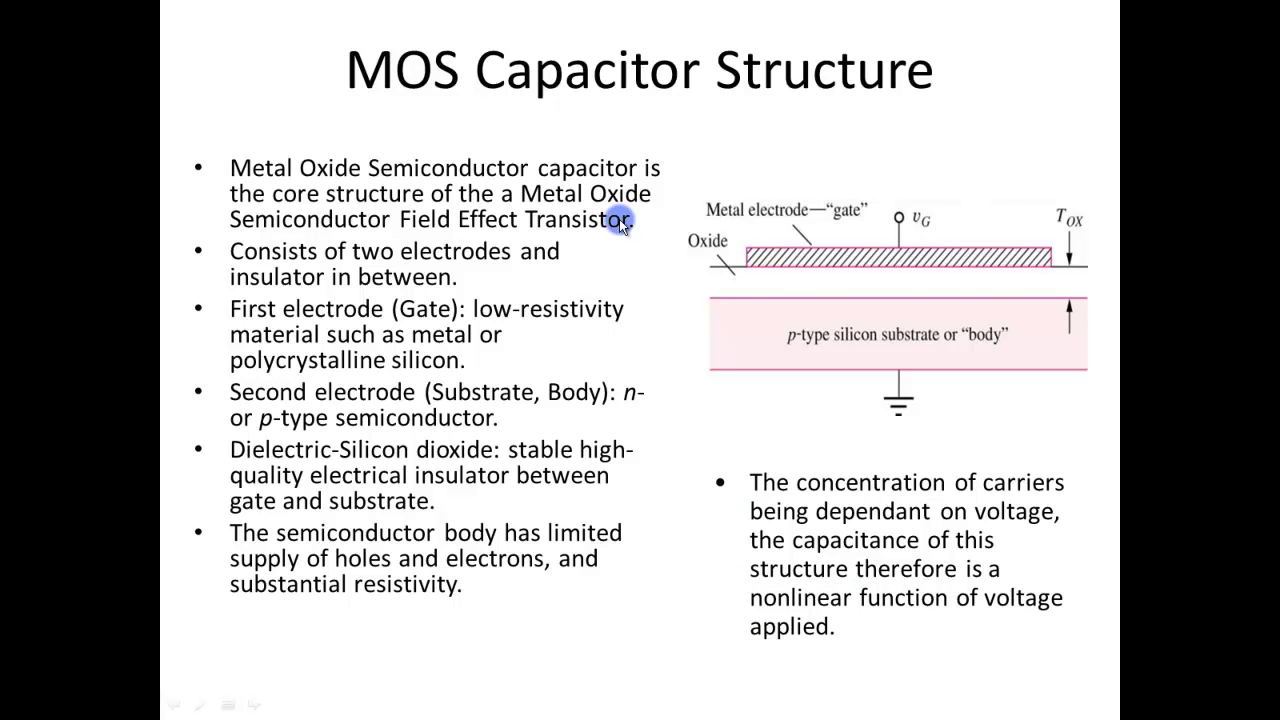
right_click(648, 252)
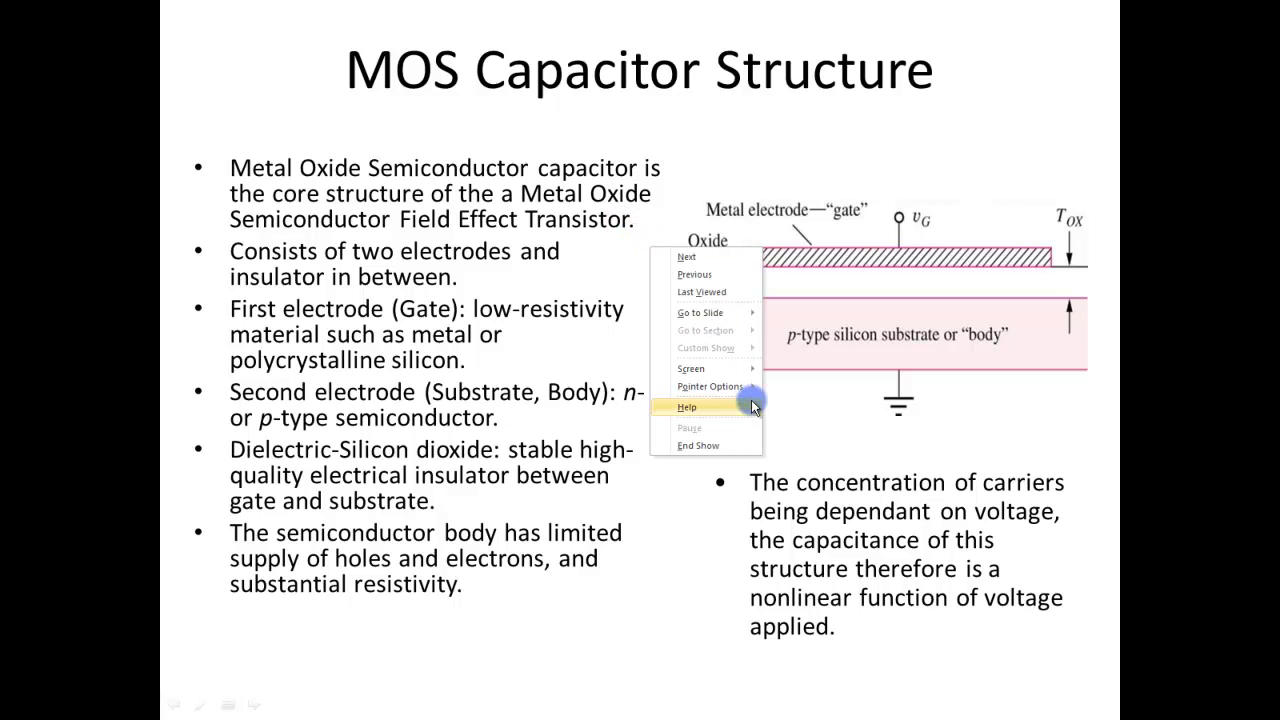
mouse_move(745, 387)
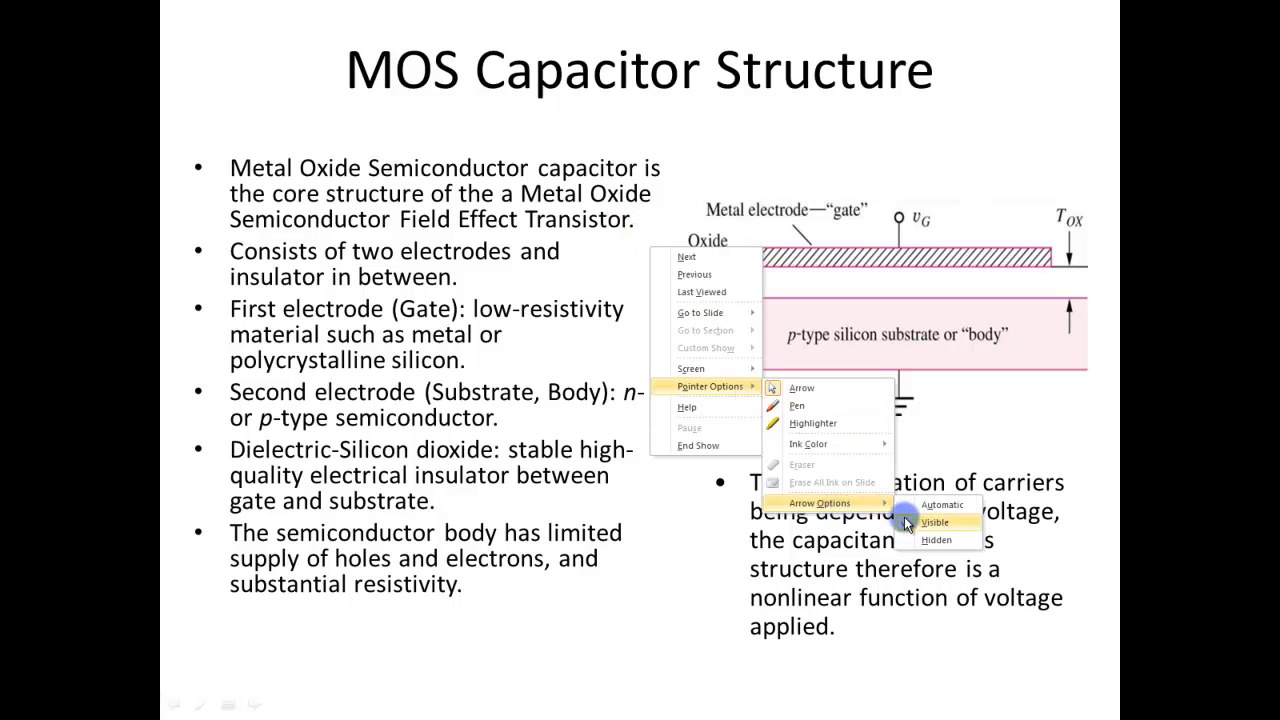
click(915, 506)
right_click(540, 278)
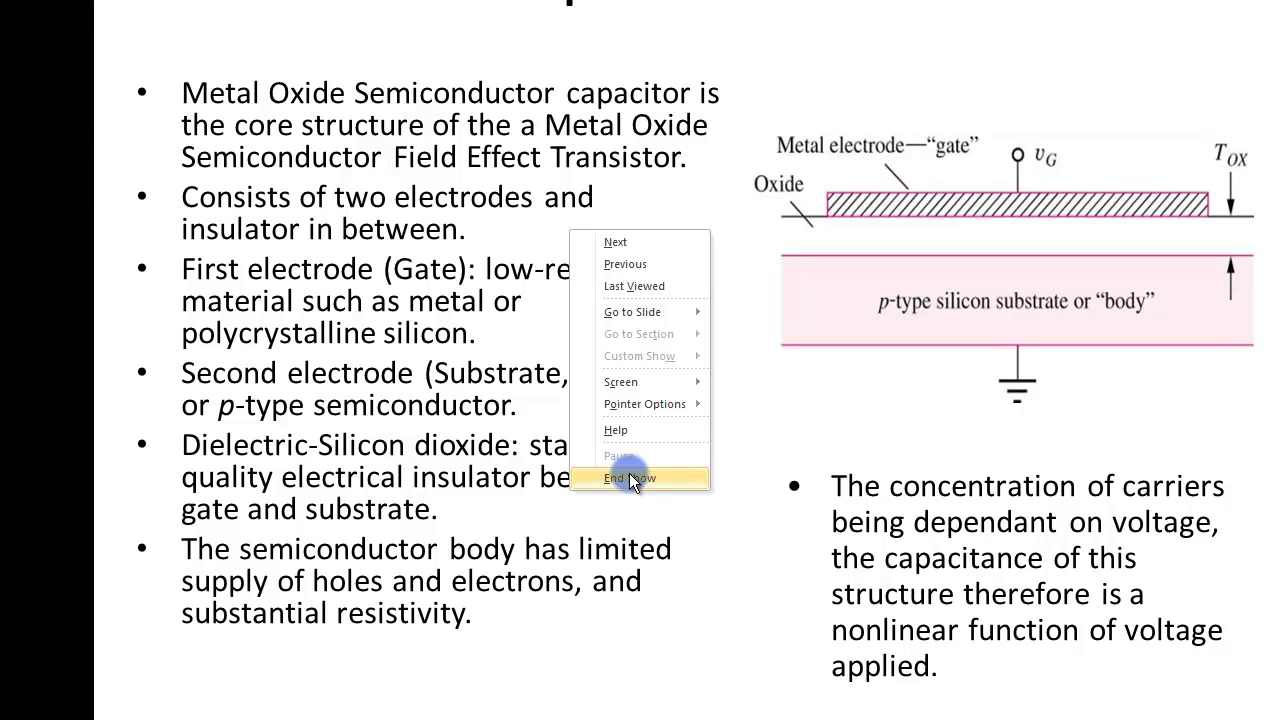
Choose End Show from the slide-show menu.
click(629, 473)
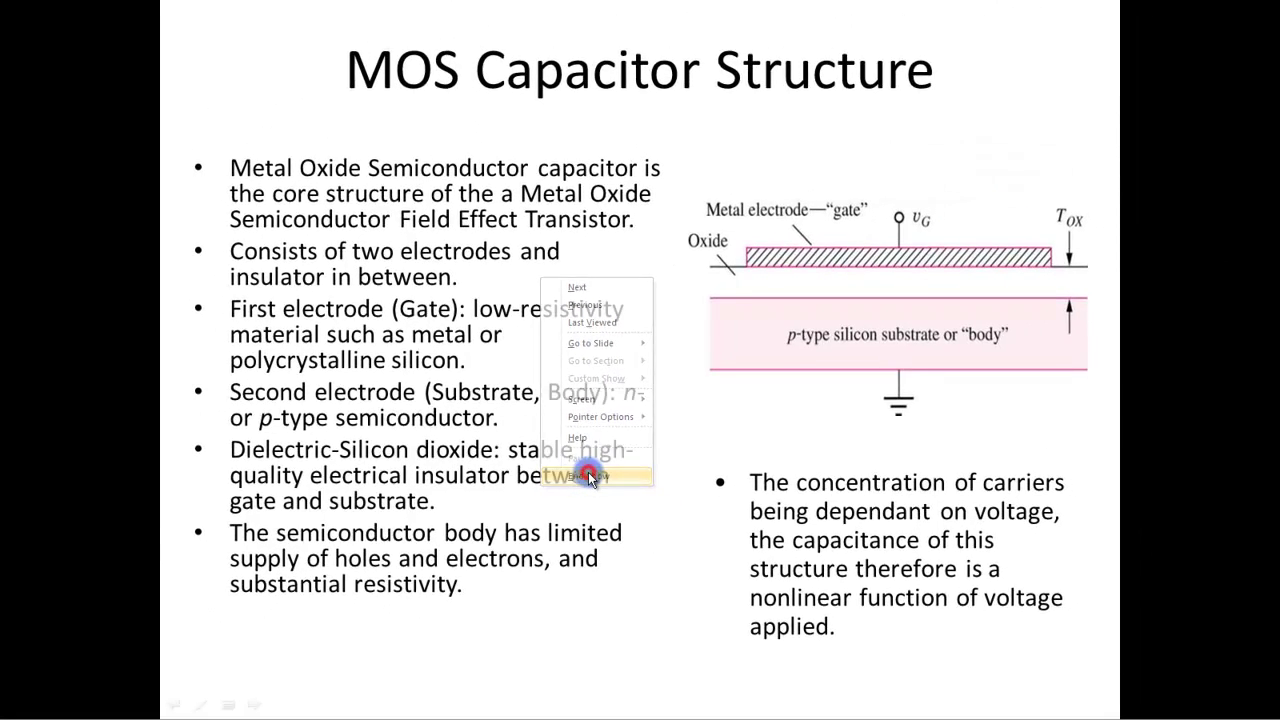